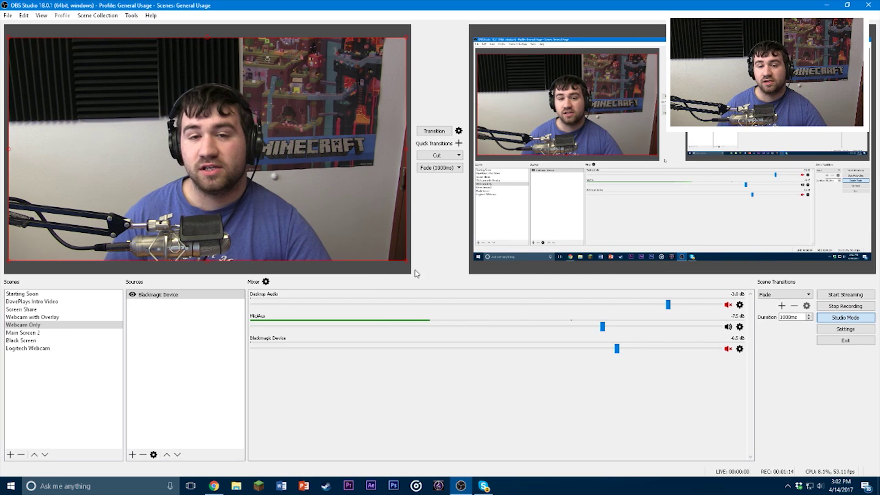
Step: Switch to the Starting Soon scene and toggle the Lower 3rd overlay off and back on
{"action": "left_click", "coordinate": [409, 270]}
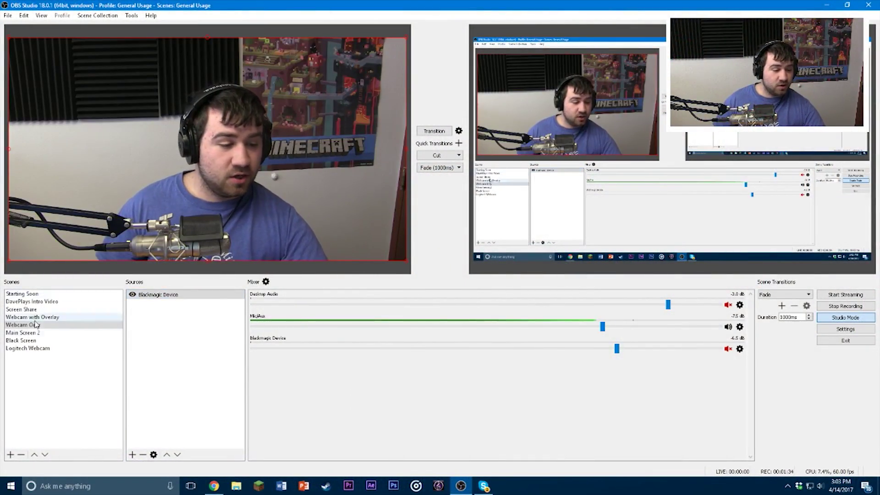
{"action": "left_click", "coordinate": [36, 295]}
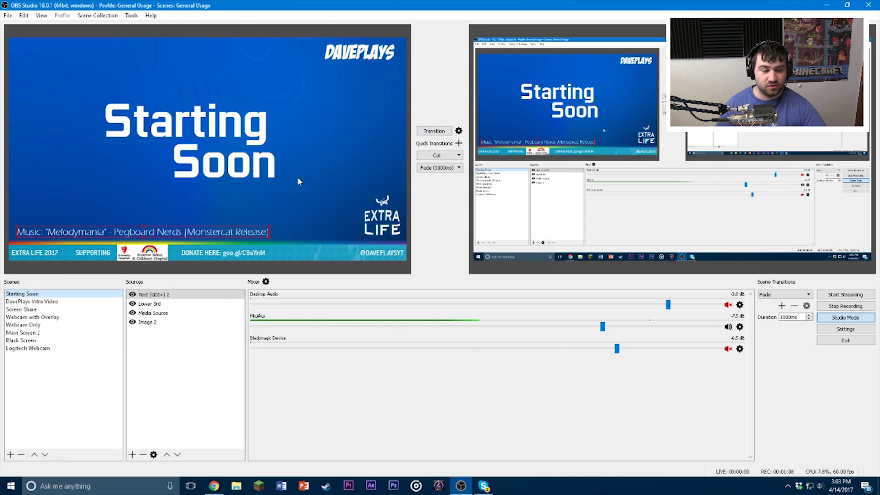
{"action": "left_click", "coordinate": [155, 296]}
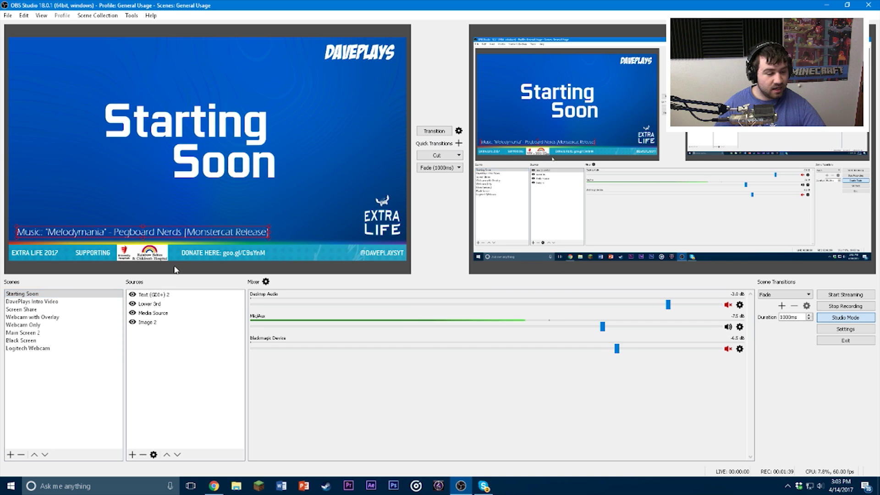
{"action": "left_click", "coordinate": [152, 304]}
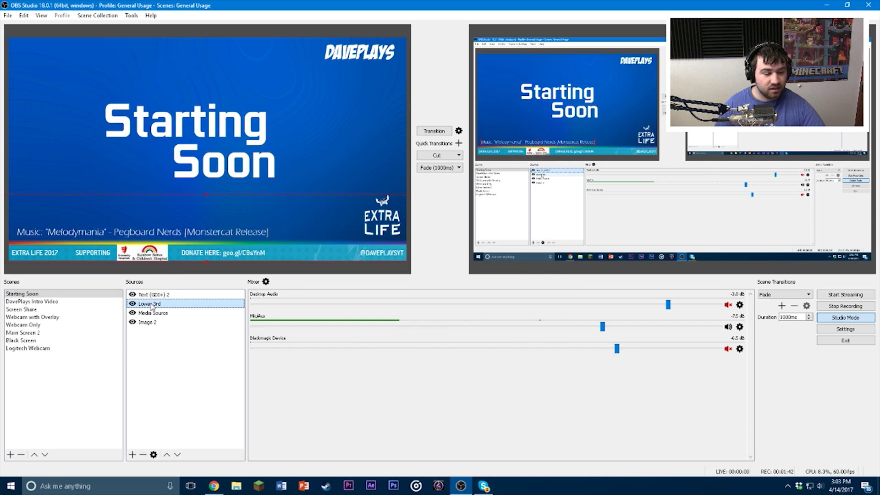
{"action": "left_click", "coordinate": [132, 304]}
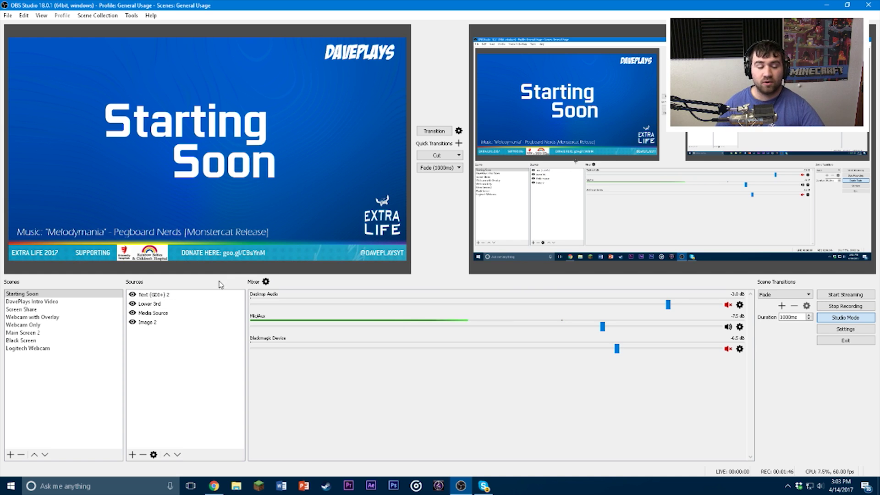
Step: Inspect the Media Source properties and Image 2 background, then bring up DavePlays Intro Video
{"action": "left_click", "coordinate": [138, 313]}
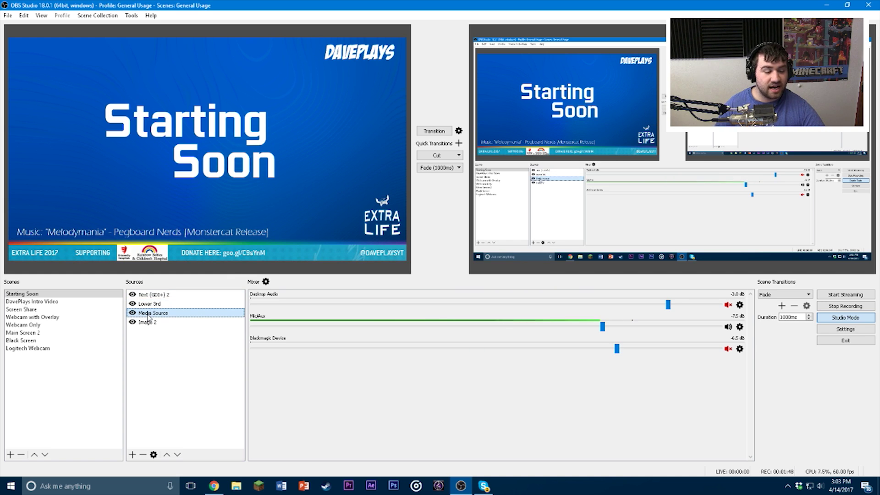
{"action": "double_click", "coordinate": [148, 313]}
{"action": "left_click", "coordinate": [615, 395]}
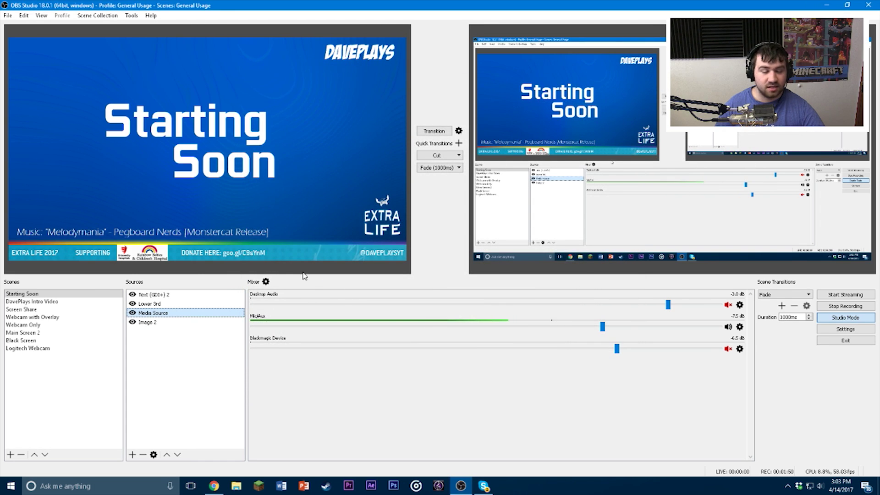
{"action": "left_click", "coordinate": [170, 322]}
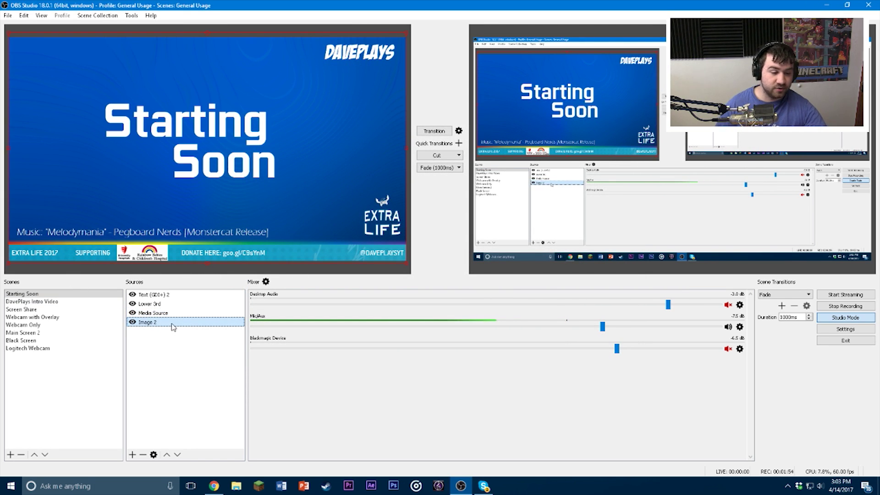
{"action": "left_click", "coordinate": [132, 322]}
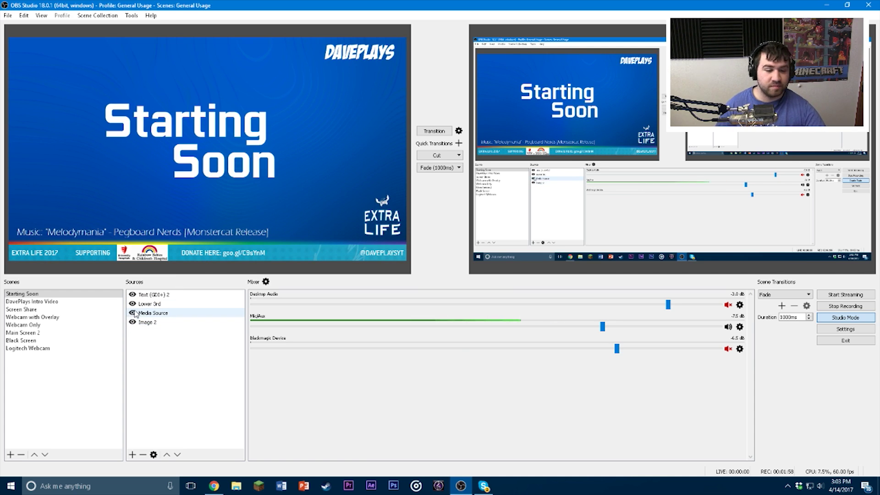
{"action": "left_click", "coordinate": [41, 302]}
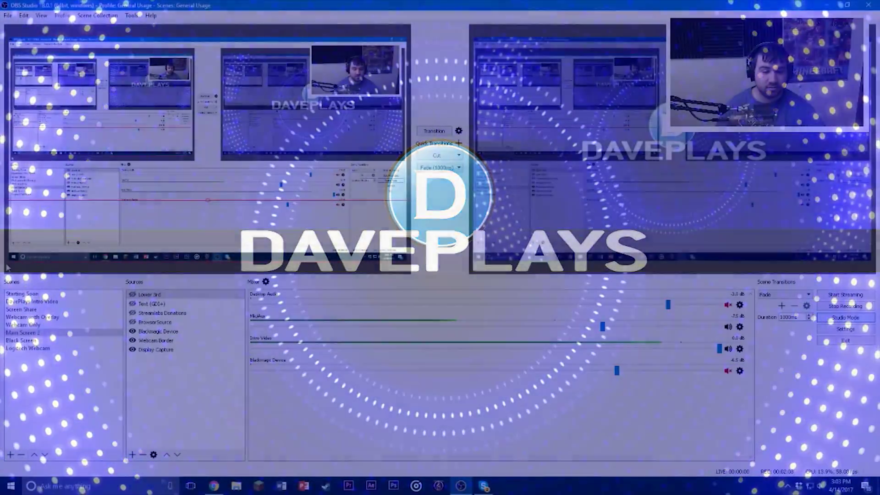
Step: In Webcam with Overlay, inspect the Blackmagic Device webcam source and the add-source list
{"action": "left_click", "coordinate": [46, 318]}
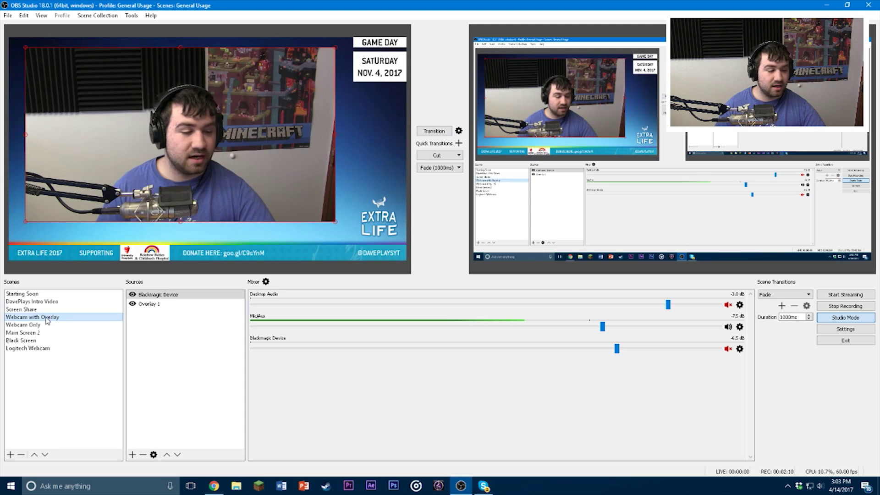
{"action": "left_click", "coordinate": [126, 273]}
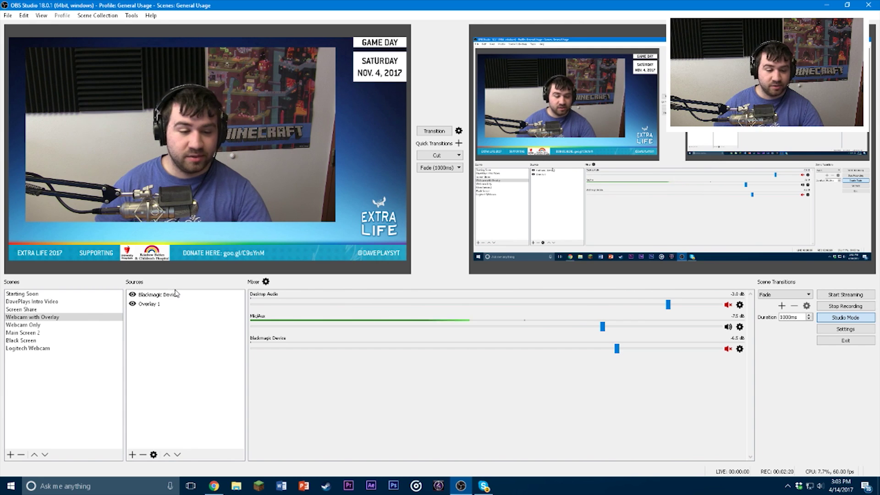
{"action": "left_click", "coordinate": [144, 296]}
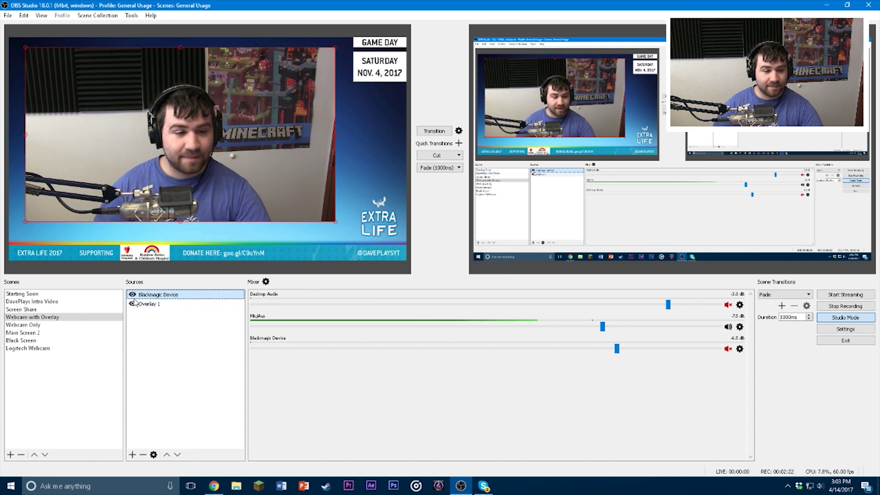
{"action": "left_click", "coordinate": [185, 275]}
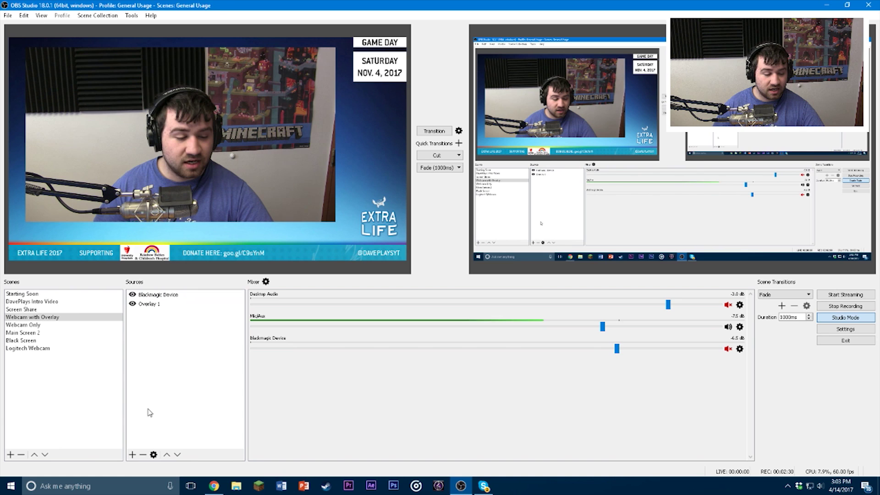
{"action": "left_click", "coordinate": [132, 454]}
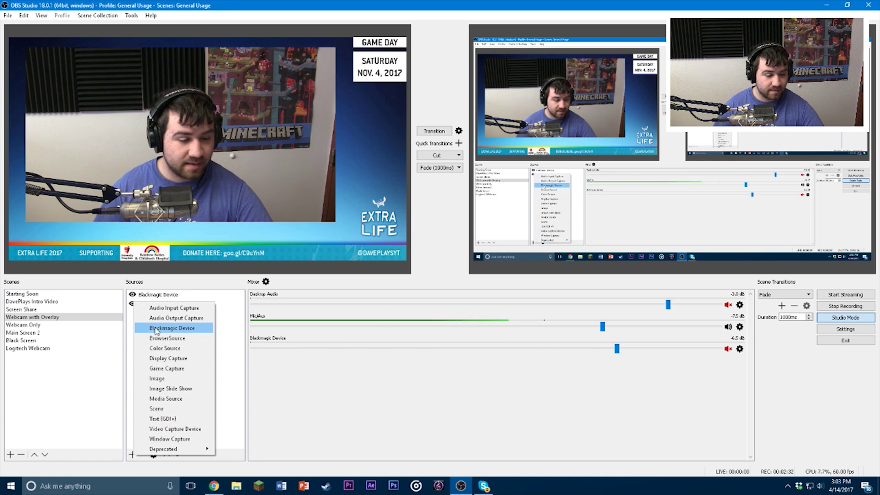
{"action": "left_click", "coordinate": [247, 402]}
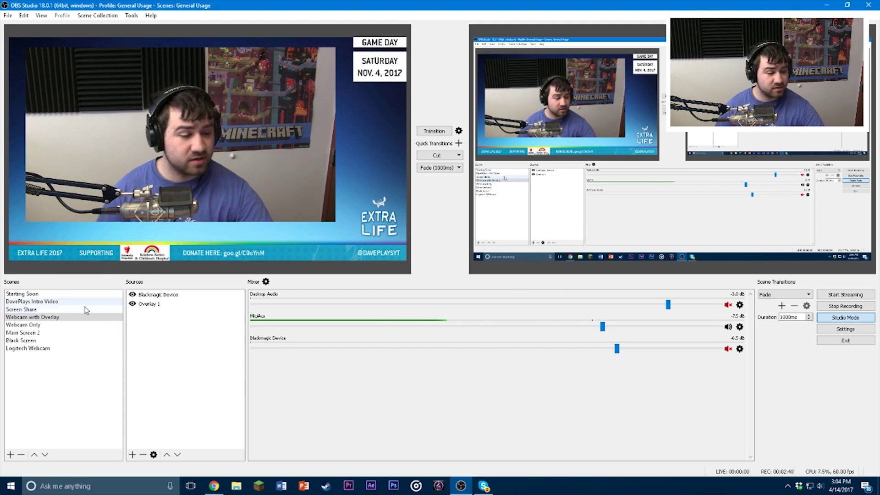
Step: Toggle Overlay 1's visibility off and back on, then switch to the Webcam Only scene
{"action": "left_click", "coordinate": [154, 295]}
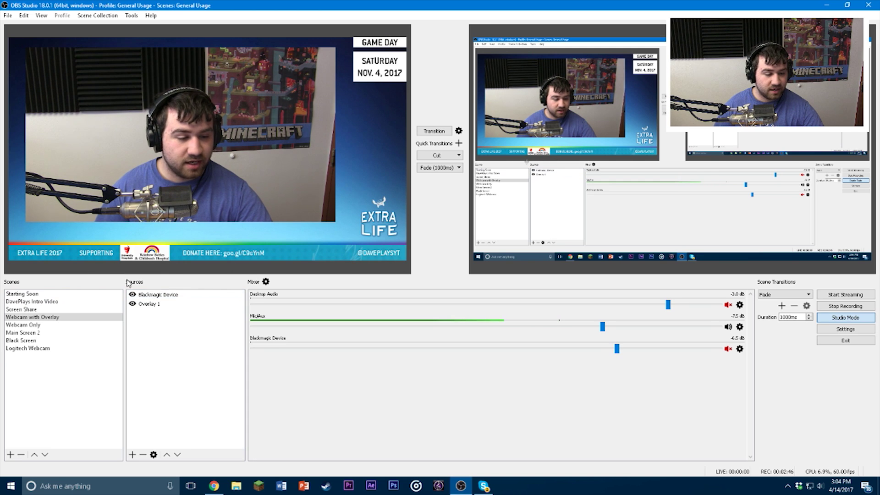
{"action": "left_click", "coordinate": [132, 303]}
{"action": "left_click", "coordinate": [133, 303]}
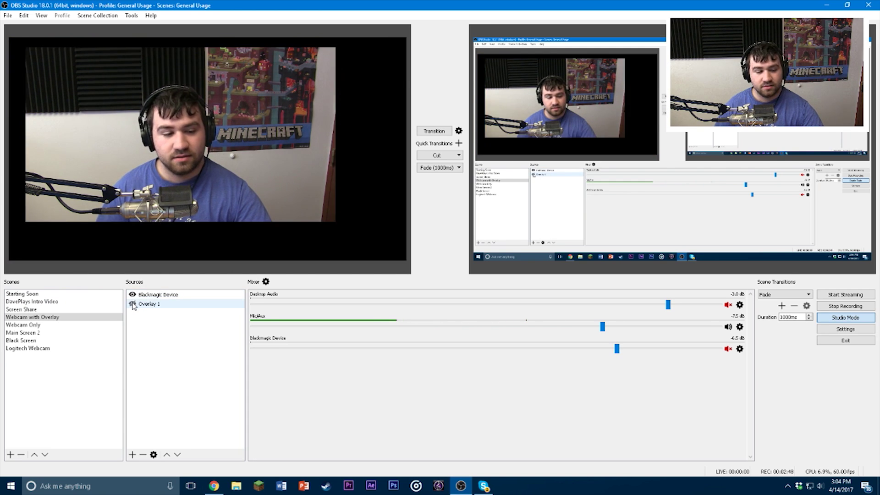
{"action": "left_click", "coordinate": [133, 304]}
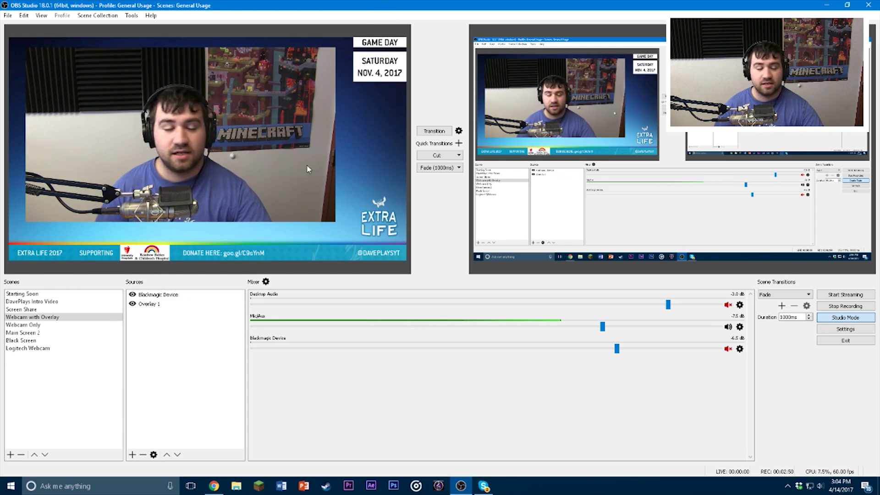
{"action": "left_click", "coordinate": [27, 324]}
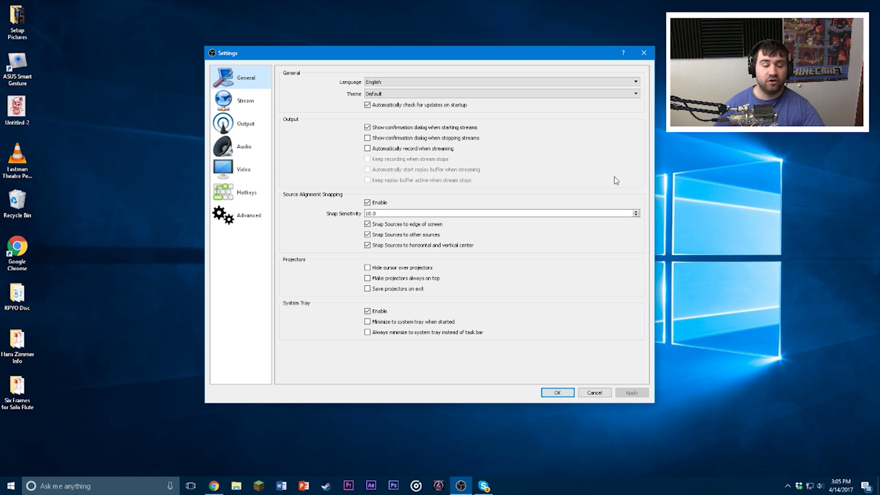
Step: Show the Stream settings page with its custom server URL and stream key
{"action": "left_click", "coordinate": [269, 97]}
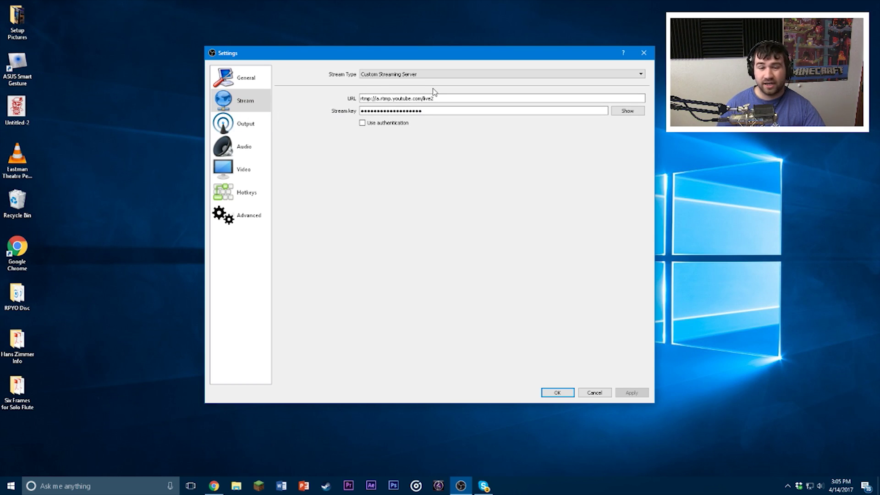
Step: Review the Output streaming settings: CBR at 3500 bitrate, keeping the veryfast CPU preset
{"action": "left_click", "coordinate": [255, 131]}
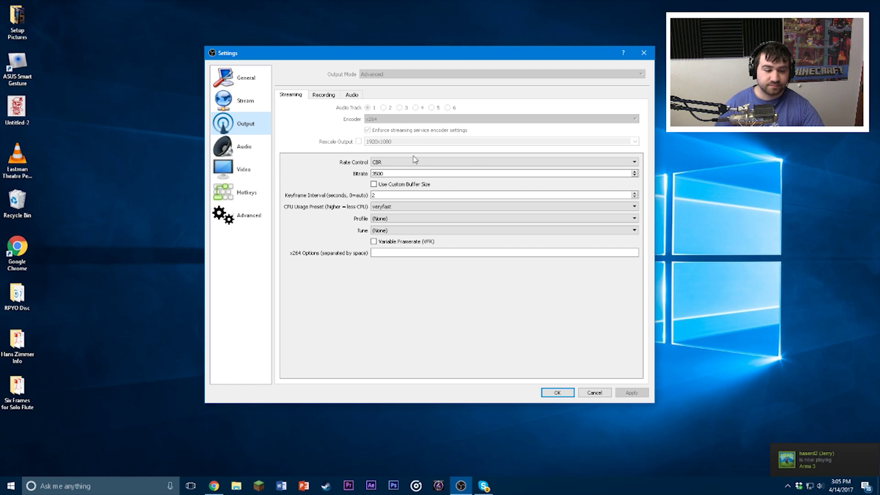
{"action": "left_click", "coordinate": [398, 172]}
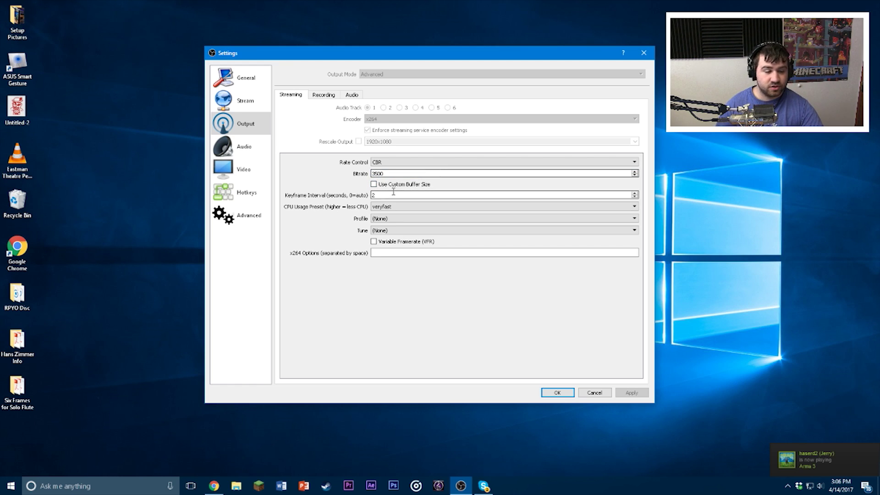
{"action": "left_click", "coordinate": [387, 206]}
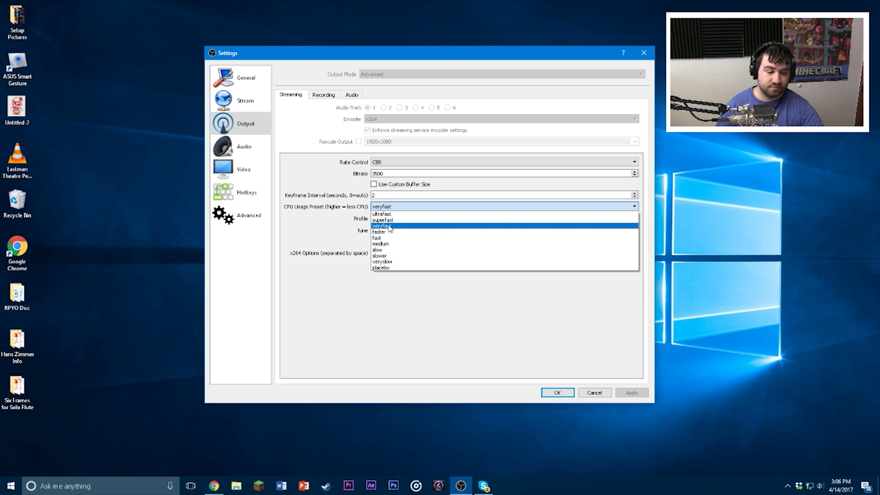
{"action": "left_click", "coordinate": [432, 204]}
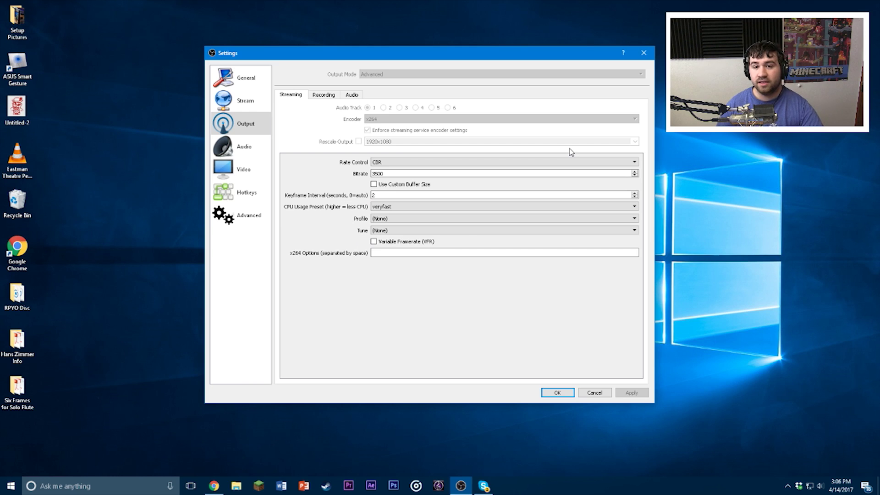
Step: Check the recording output tab, then view Audio settings: 44.1 kHz stereo, USB Audio CODEC mic
{"action": "left_click", "coordinate": [323, 95]}
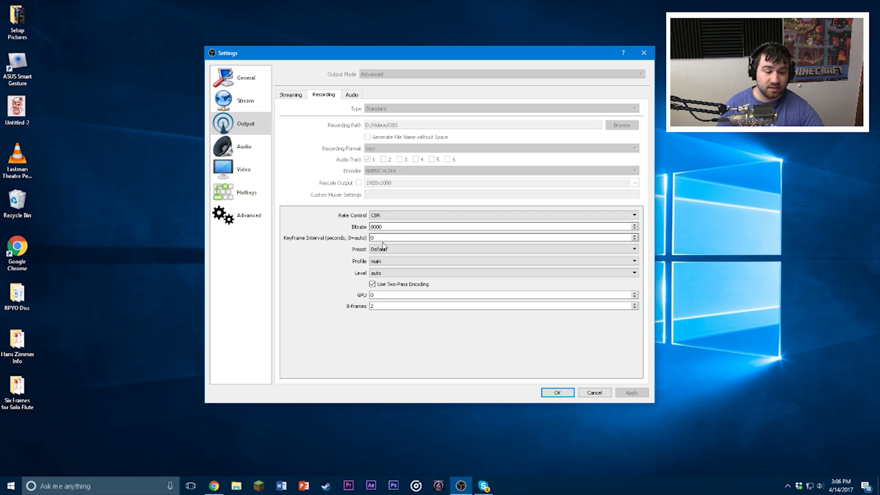
{"action": "left_click", "coordinate": [352, 95]}
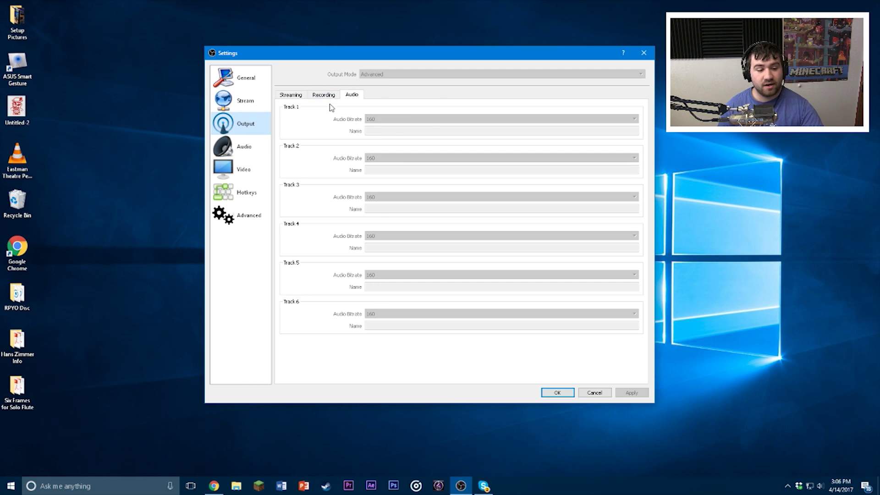
{"action": "left_click", "coordinate": [331, 99]}
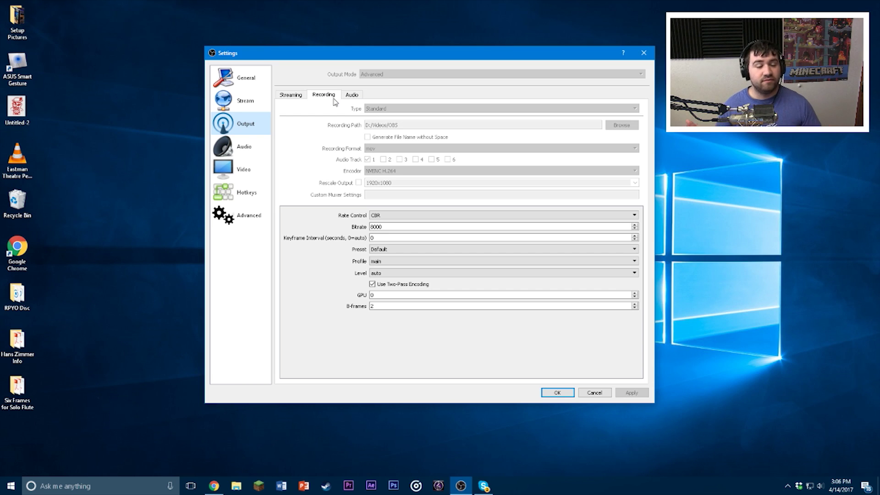
{"action": "left_click", "coordinate": [243, 146]}
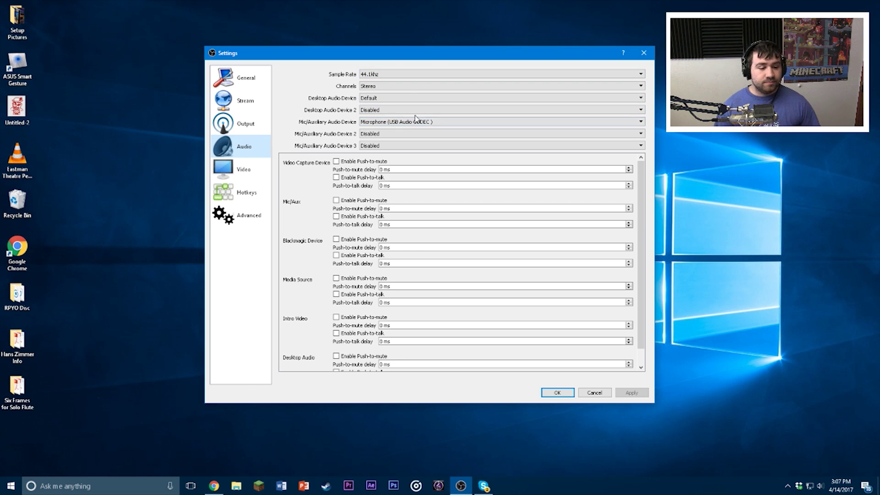
{"action": "left_click", "coordinate": [397, 99]}
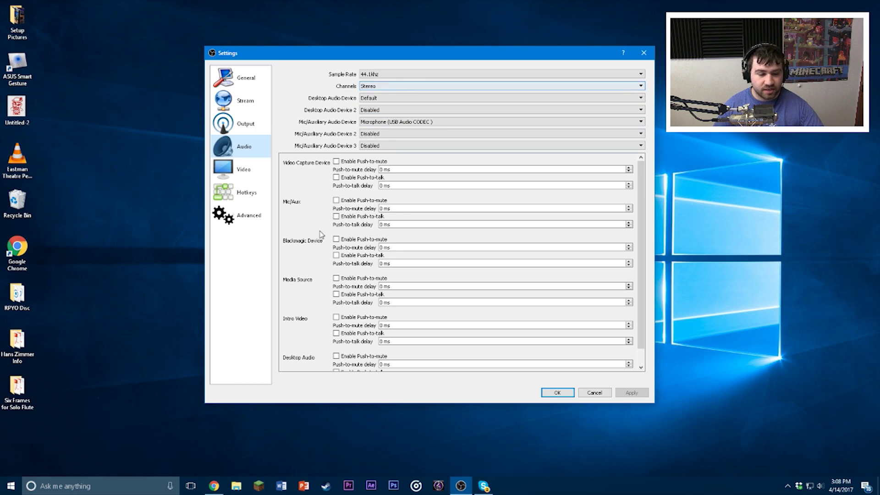
Step: Show the Video page: 1280x720 base and output, bicubic filter, 60 FPS
{"action": "left_click", "coordinate": [240, 169]}
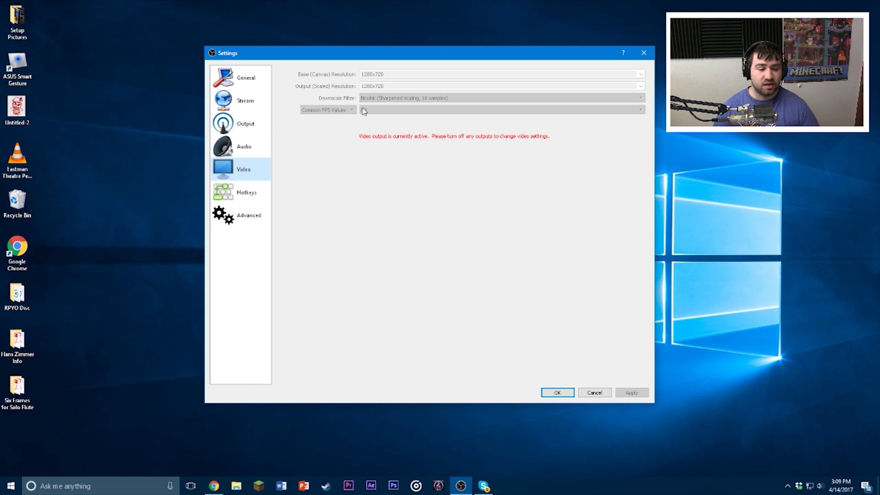
Step: Scroll through the Hotkeys list, then view the Advanced page with normal process priority
{"action": "left_click", "coordinate": [267, 196]}
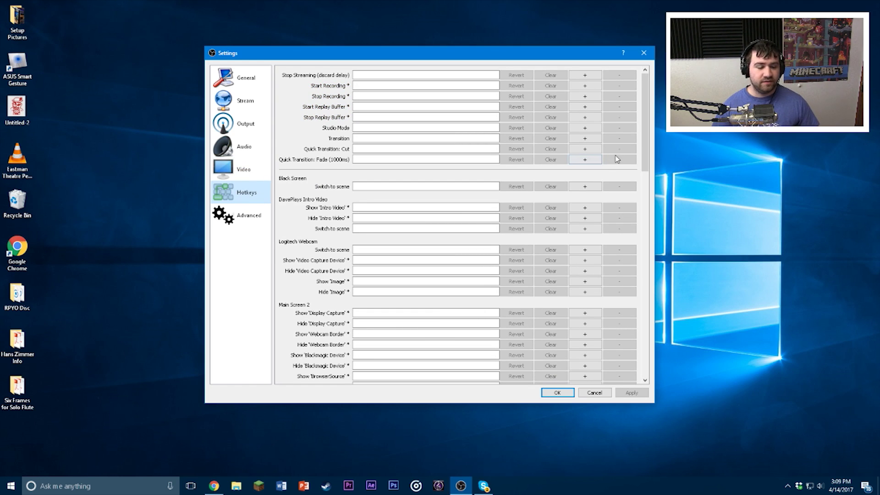
{"action": "left_click_drag", "start_coordinate": [645, 131], "coordinate": [640, 210]}
{"action": "scroll", "coordinate": [640, 210], "scroll_direction": "down", "scroll_amount": 10}
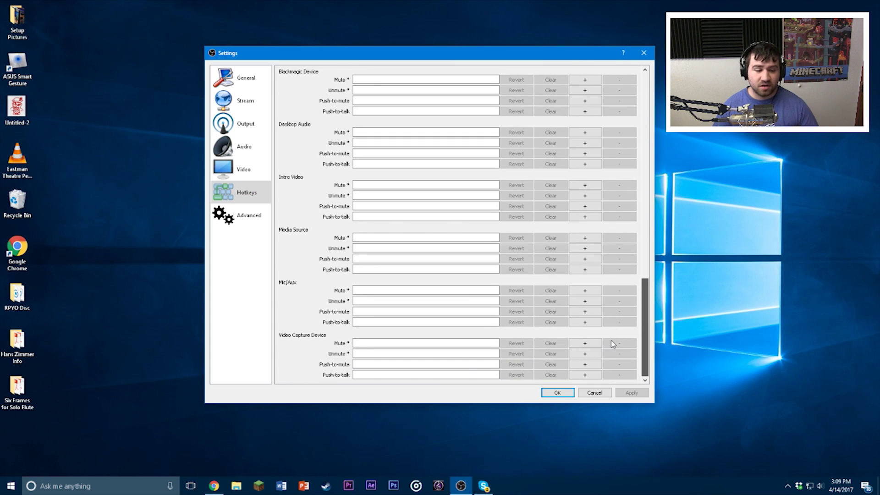
{"action": "scroll", "coordinate": [614, 252], "scroll_direction": "up", "scroll_amount": 8}
{"action": "scroll", "coordinate": [614, 229], "scroll_direction": "up", "scroll_amount": 4}
{"action": "scroll", "coordinate": [612, 101], "scroll_direction": "up", "scroll_amount": 8}
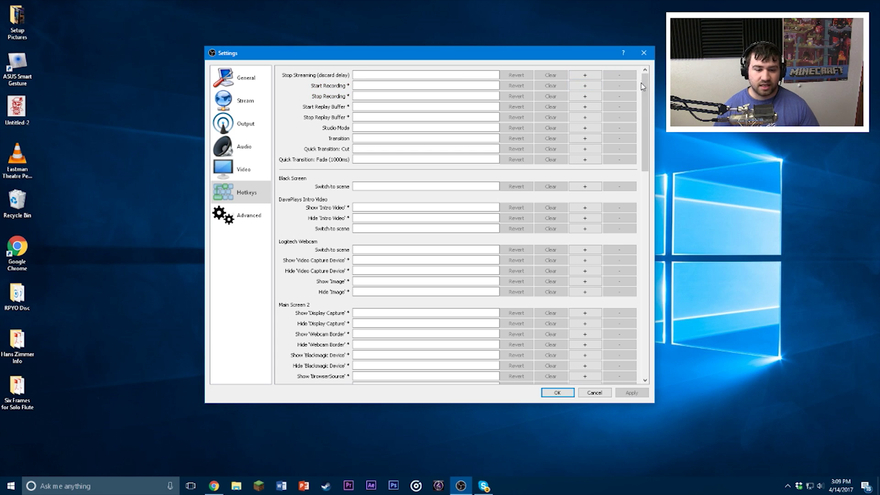
{"action": "mouse_move", "coordinate": [649, 155]}
{"action": "left_mouse_down"}
{"action": "mouse_move", "coordinate": [649, 362]}
{"action": "mouse_move", "coordinate": [649, 156]}
{"action": "left_mouse_up"}
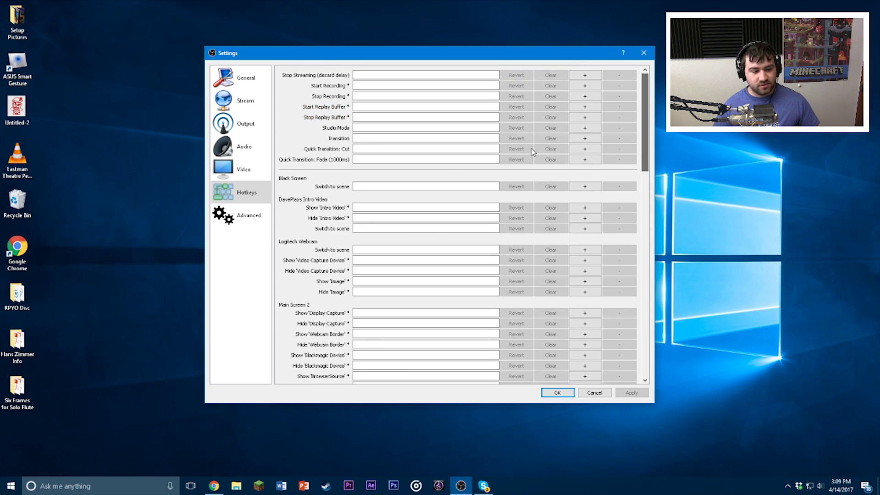
{"action": "left_click", "coordinate": [263, 211]}
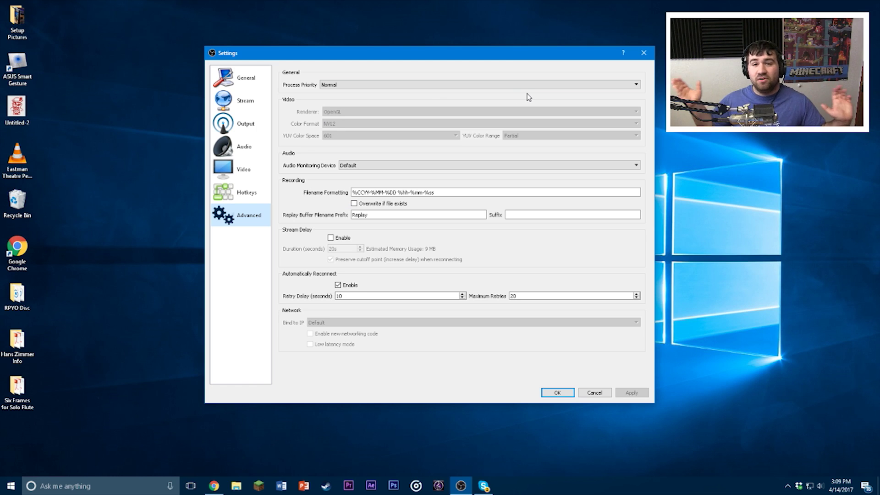
Step: Cycle through the General, Stream, Output, Audio and Advanced pages, then confirm with OK
{"action": "left_click", "coordinate": [264, 78]}
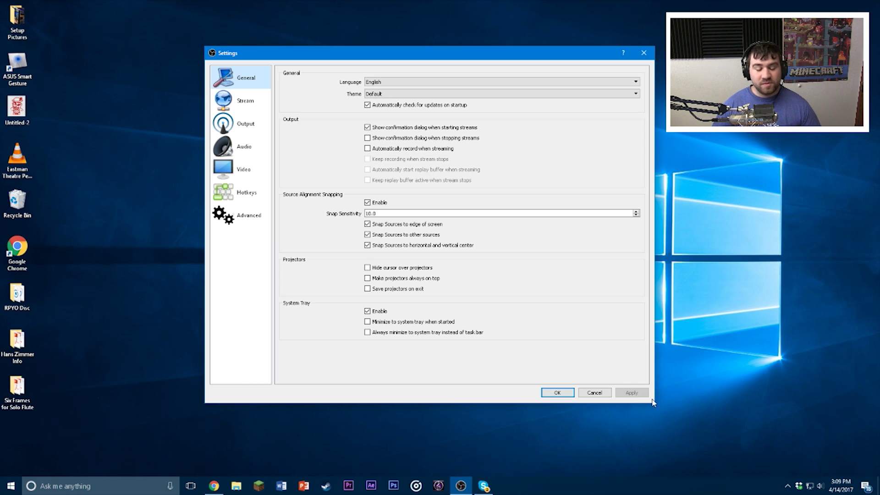
{"action": "key", "text": "Down"}
{"action": "key", "text": "Down"}
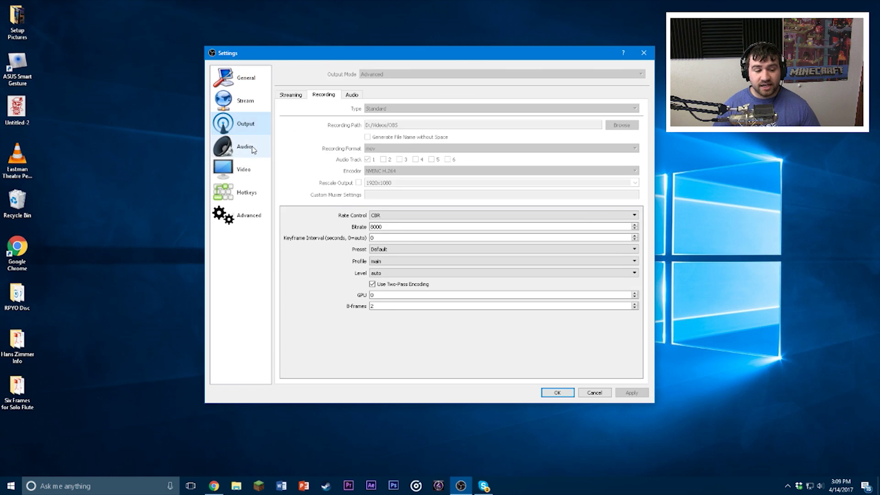
{"action": "key", "text": "Down"}
{"action": "key", "text": "Down"}
{"action": "key", "text": "Down"}
{"action": "key", "text": "Down"}
{"action": "left_click", "coordinate": [247, 88]}
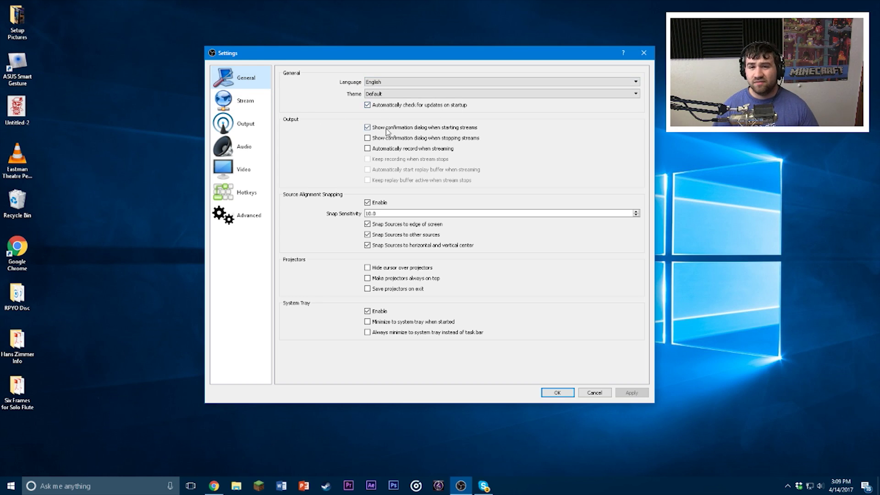
{"action": "left_click", "coordinate": [224, 104]}
{"action": "left_click", "coordinate": [235, 153]}
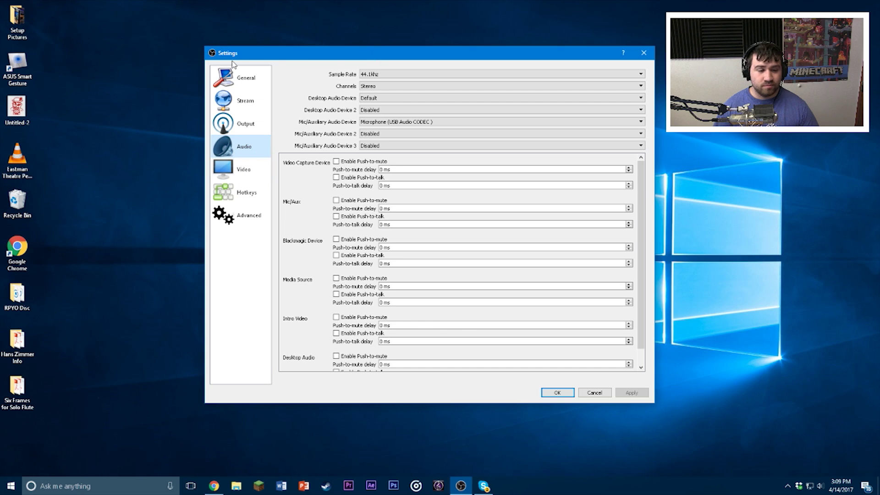
{"action": "left_click", "coordinate": [247, 75]}
{"action": "left_click", "coordinate": [244, 123]}
{"action": "left_click", "coordinate": [243, 146]}
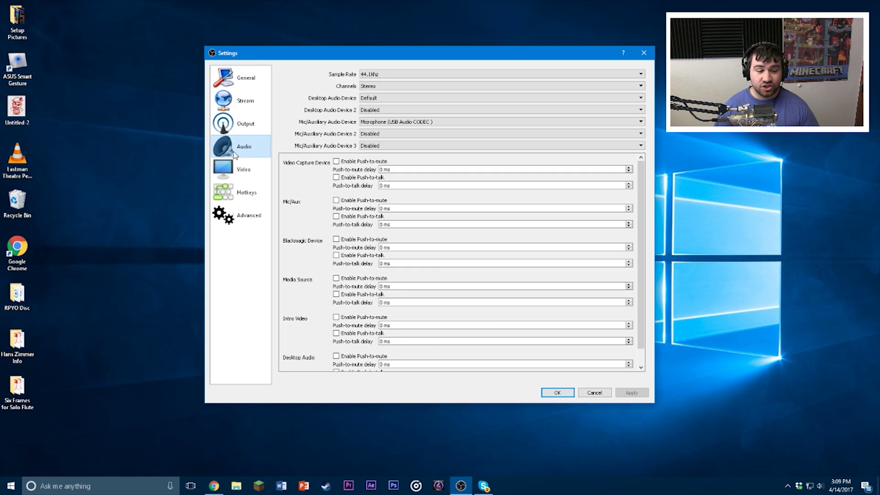
{"action": "left_click", "coordinate": [247, 215]}
{"action": "left_click", "coordinate": [232, 81]}
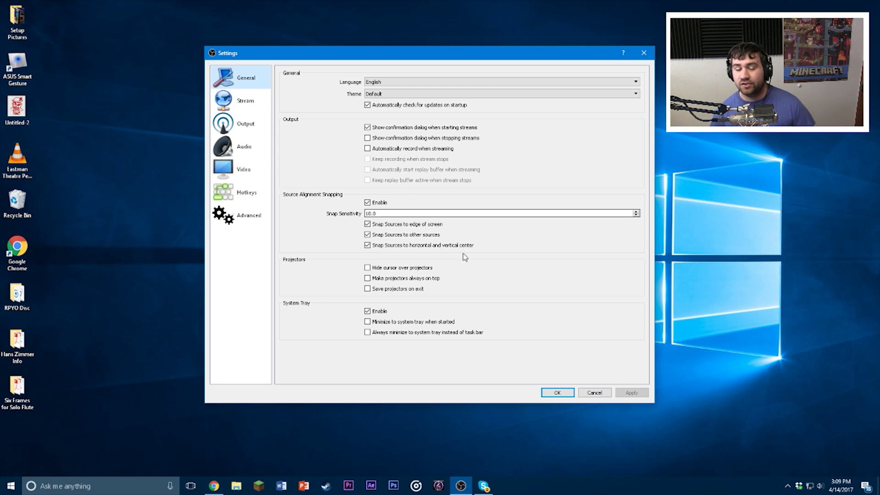
{"action": "left_click", "coordinate": [557, 392]}
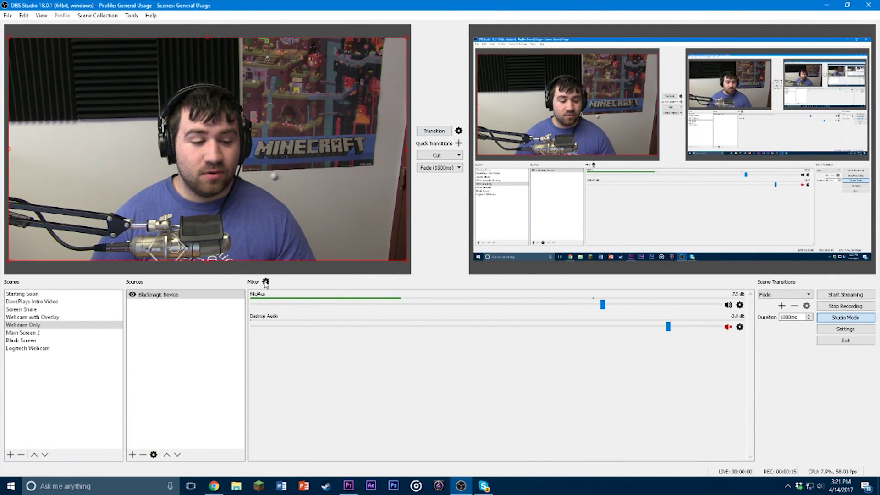
Step: Preview DavePlays Intro Video and open Advanced Audio Properties from the mixer gear
{"action": "left_click", "coordinate": [46, 301]}
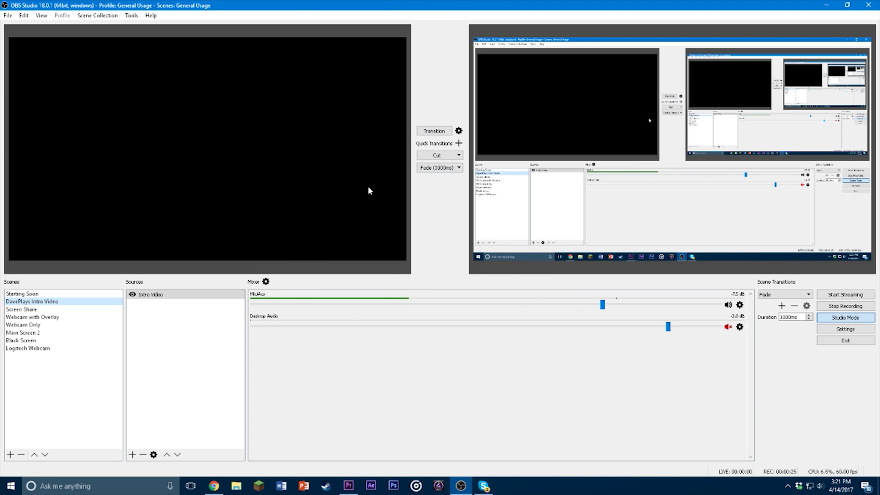
{"action": "left_click", "coordinate": [267, 281]}
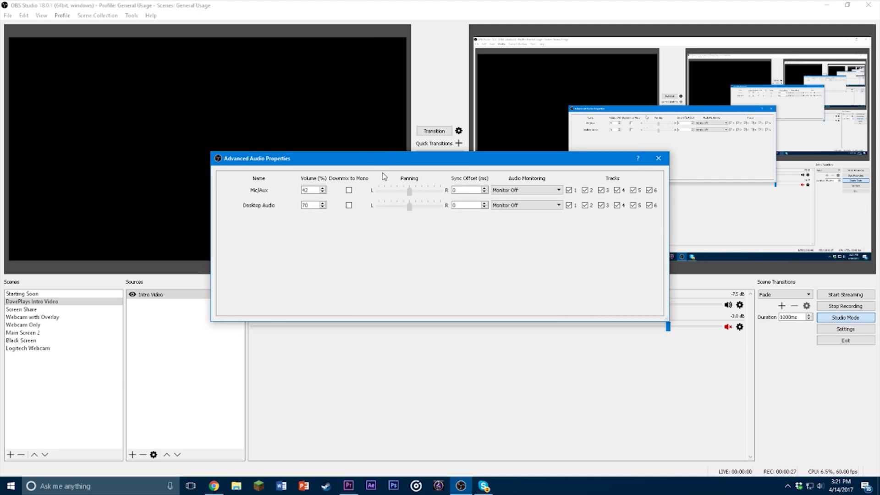
Step: On Webcam Only, view the Mic/Aux and Desktop Audio monitoring options, leaving Monitor Off
{"action": "left_click_drag", "start_coordinate": [396, 158], "coordinate": [436, 102]}
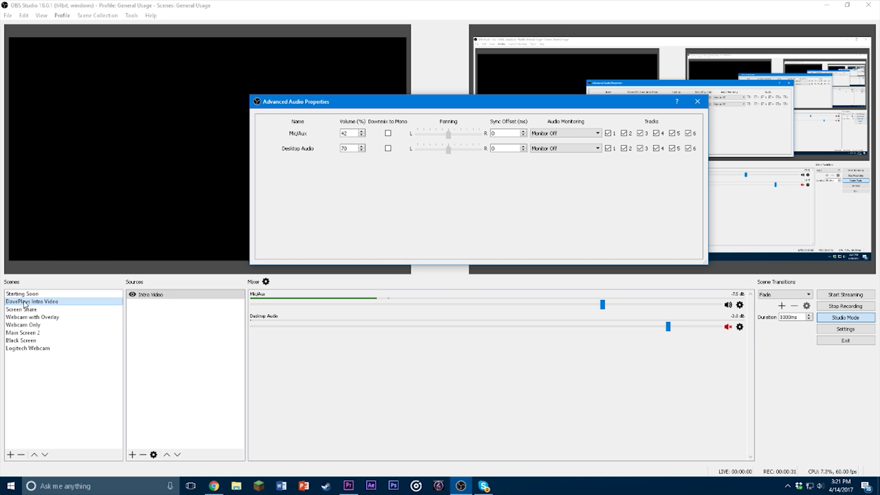
{"action": "left_click", "coordinate": [23, 324]}
{"action": "left_click_drag", "start_coordinate": [516, 106], "coordinate": [619, 107]}
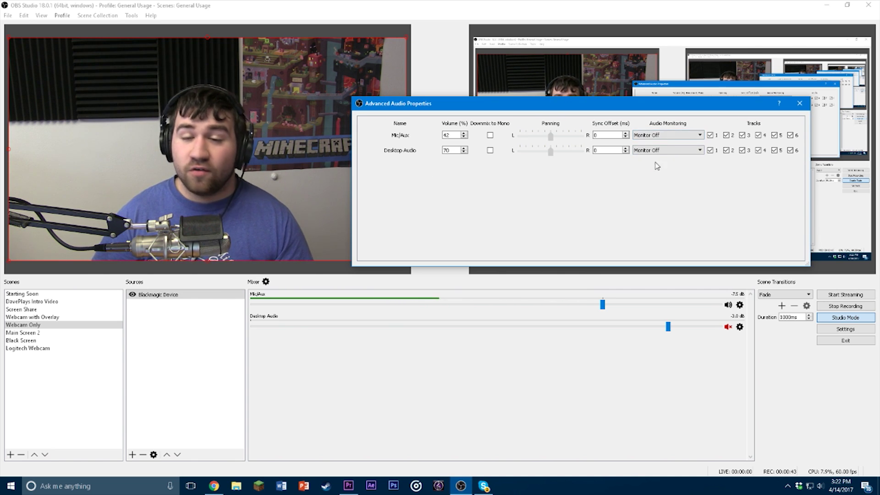
{"action": "left_click", "coordinate": [651, 136]}
{"action": "left_click", "coordinate": [605, 198]}
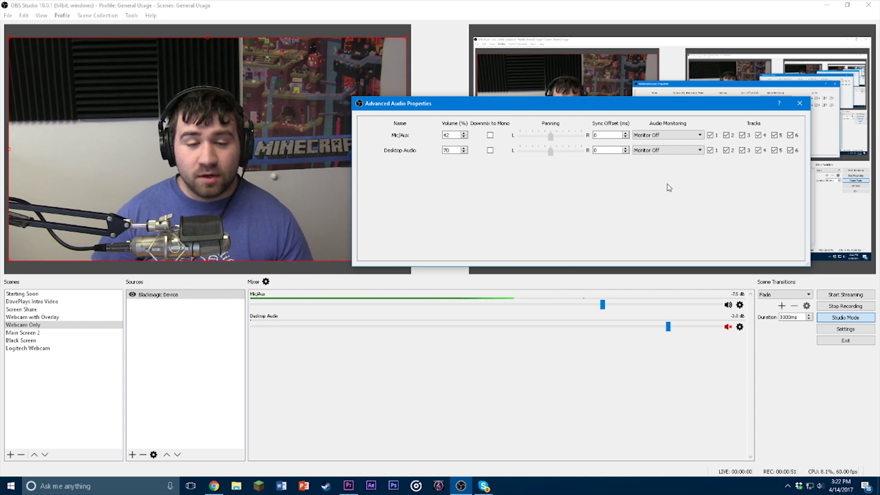
{"action": "left_click", "coordinate": [684, 152]}
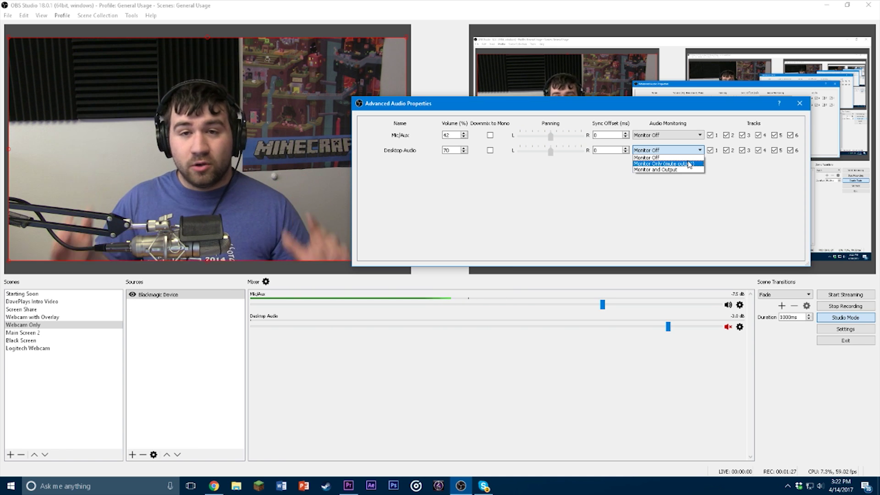
Step: Close and reopen the Desktop Audio monitoring list, leaving it at Monitor Off
{"action": "left_click", "coordinate": [450, 193]}
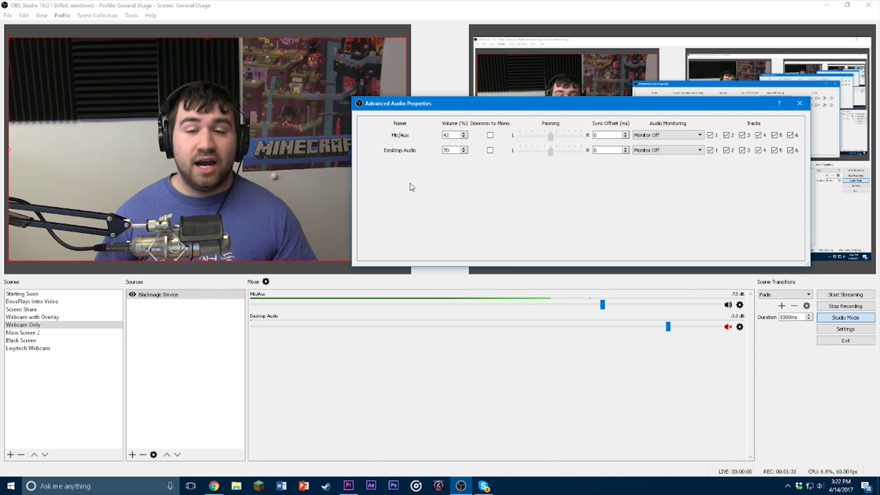
{"action": "left_click", "coordinate": [699, 150]}
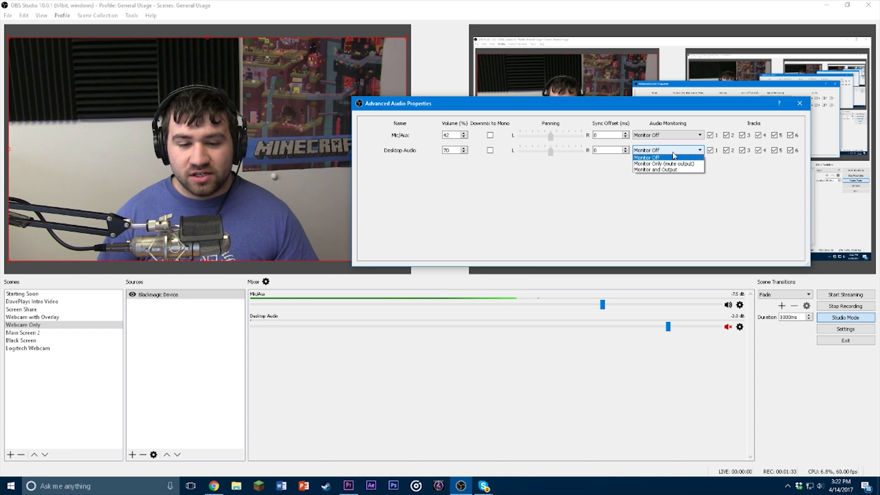
{"action": "left_click", "coordinate": [722, 231]}
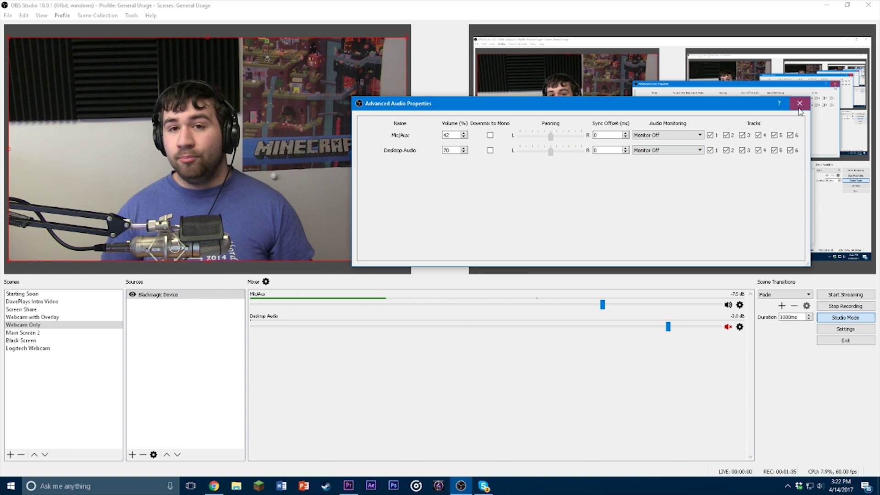